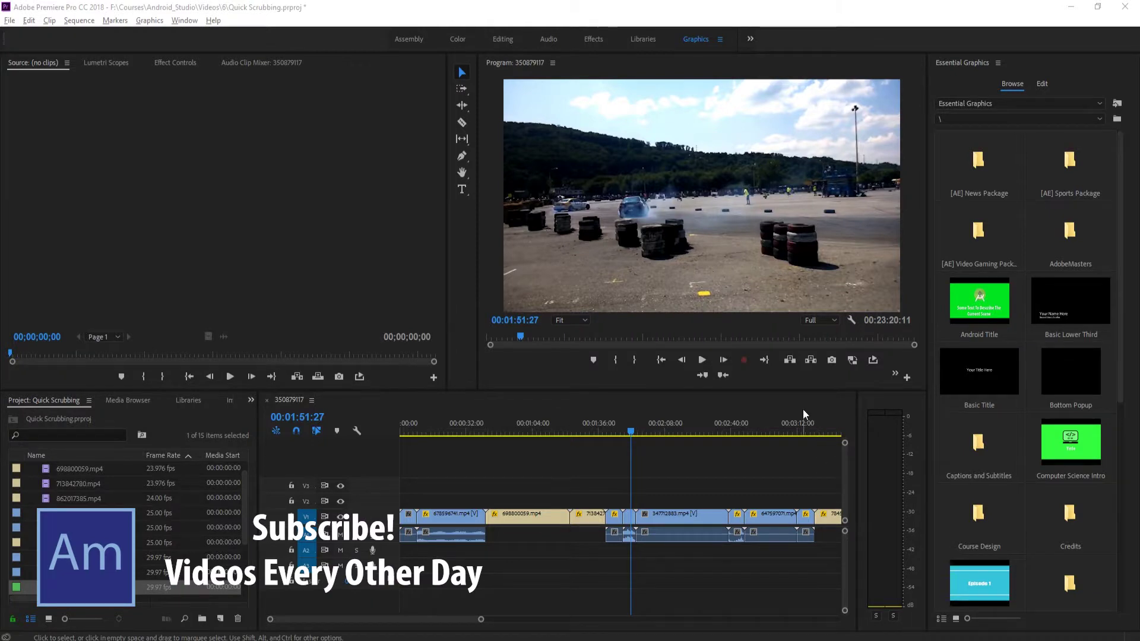
Move the playhead to about 00:01:02 in the sequence, play a short portion and stop playback.
drag(712, 430, 529, 427)
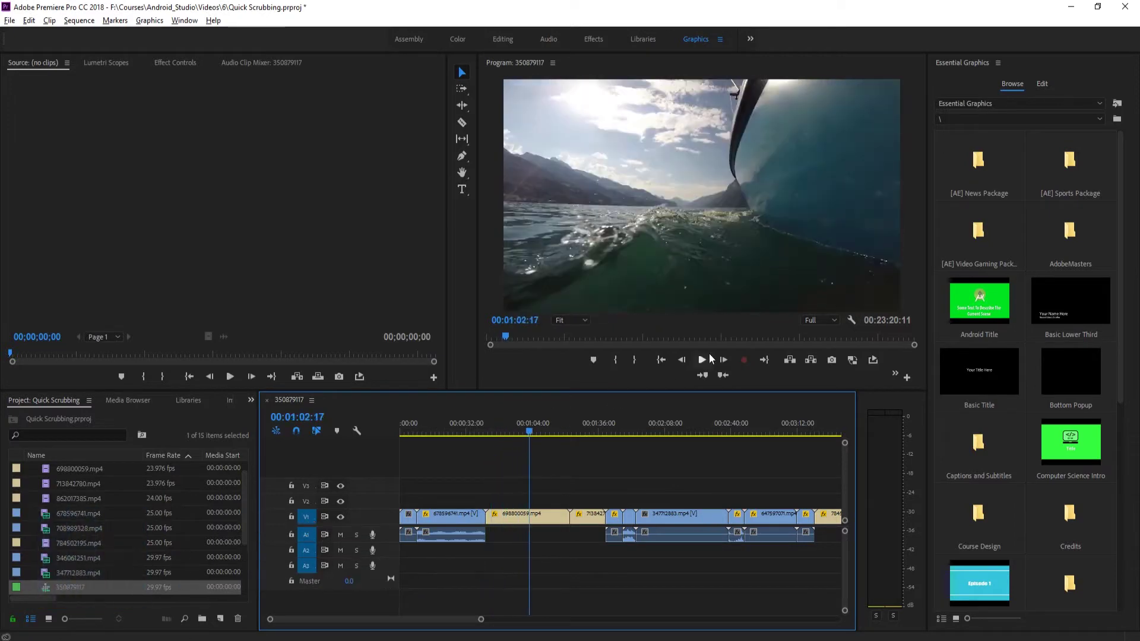
click(704, 362)
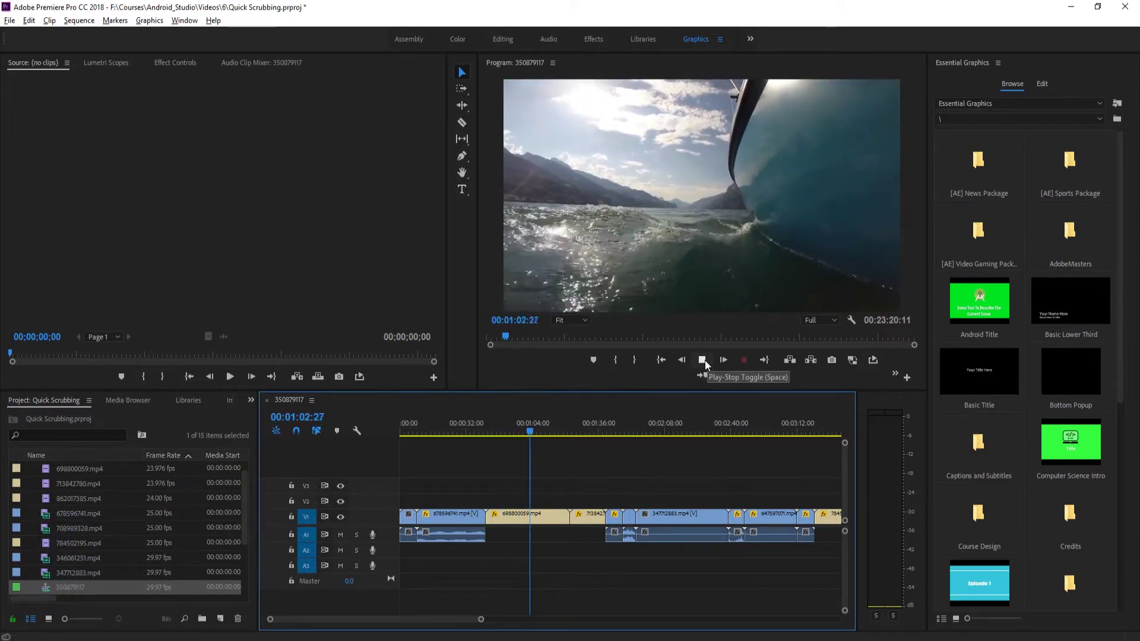
click(704, 360)
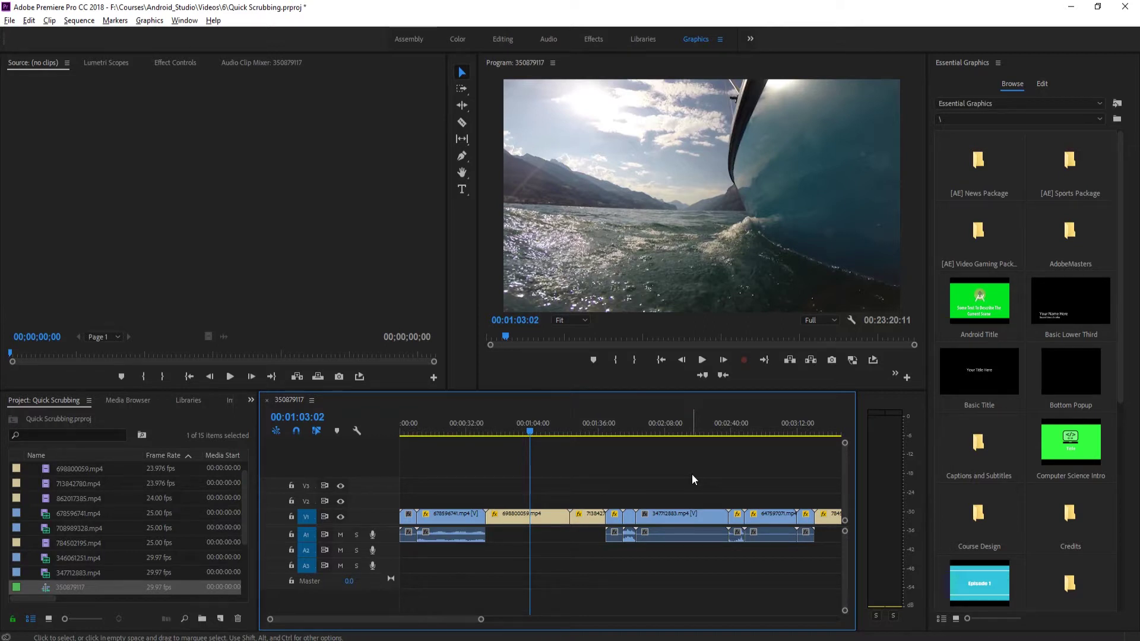
Review the Shuttle Left, Shuttle Stop and Shuttle Right assignments in the Keyboard Shortcuts settings.
click(10, 21)
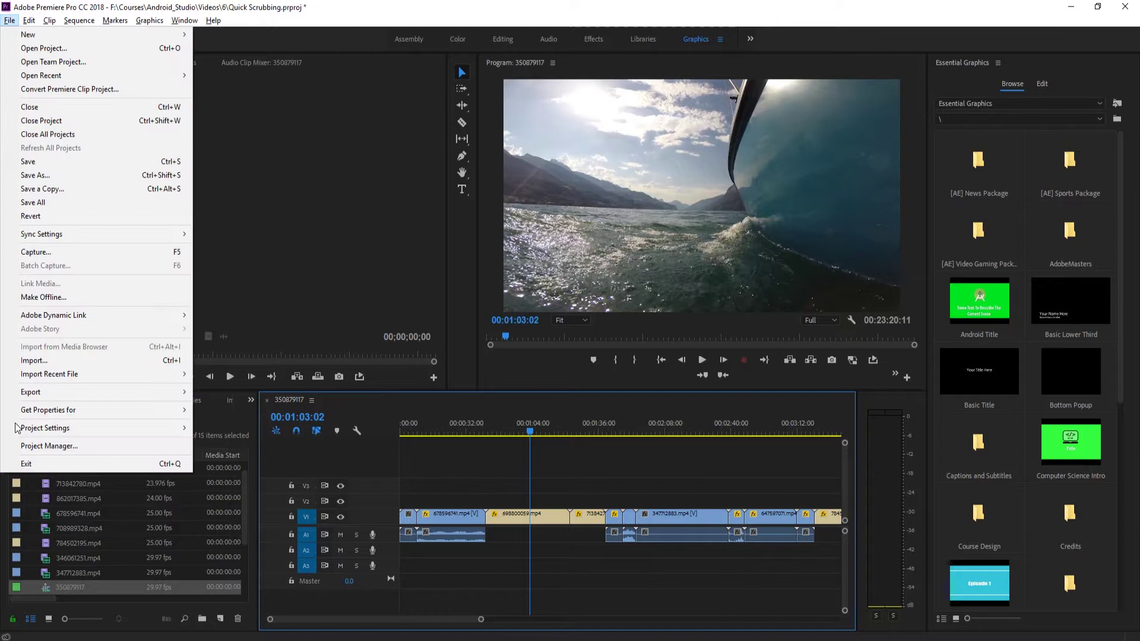
mouse_move(28, 20)
click(42, 368)
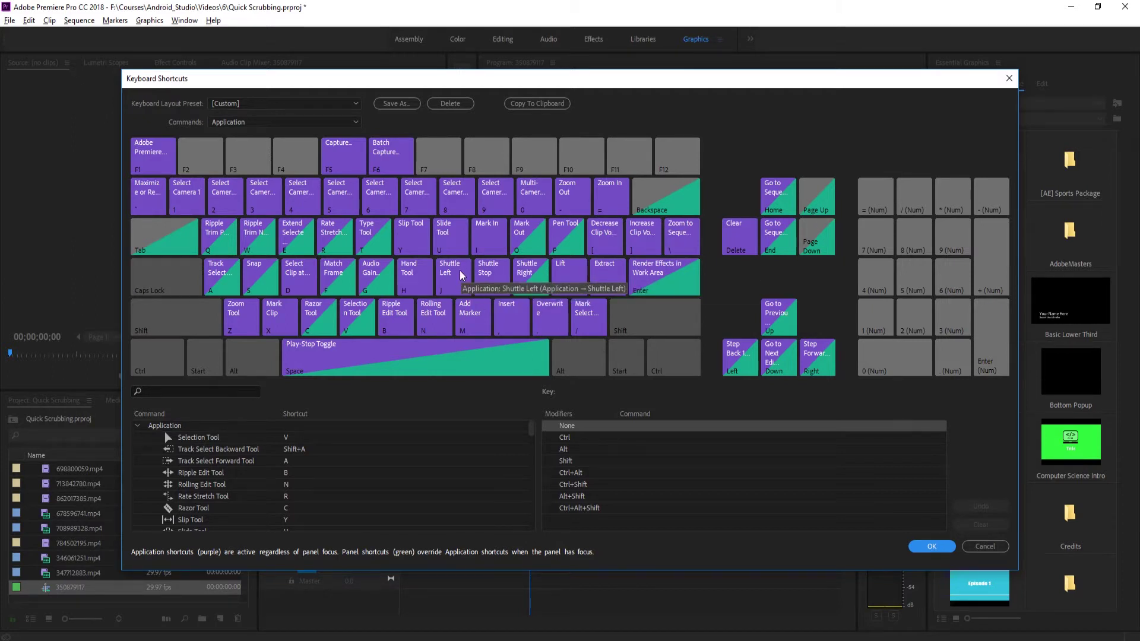
key(shift)
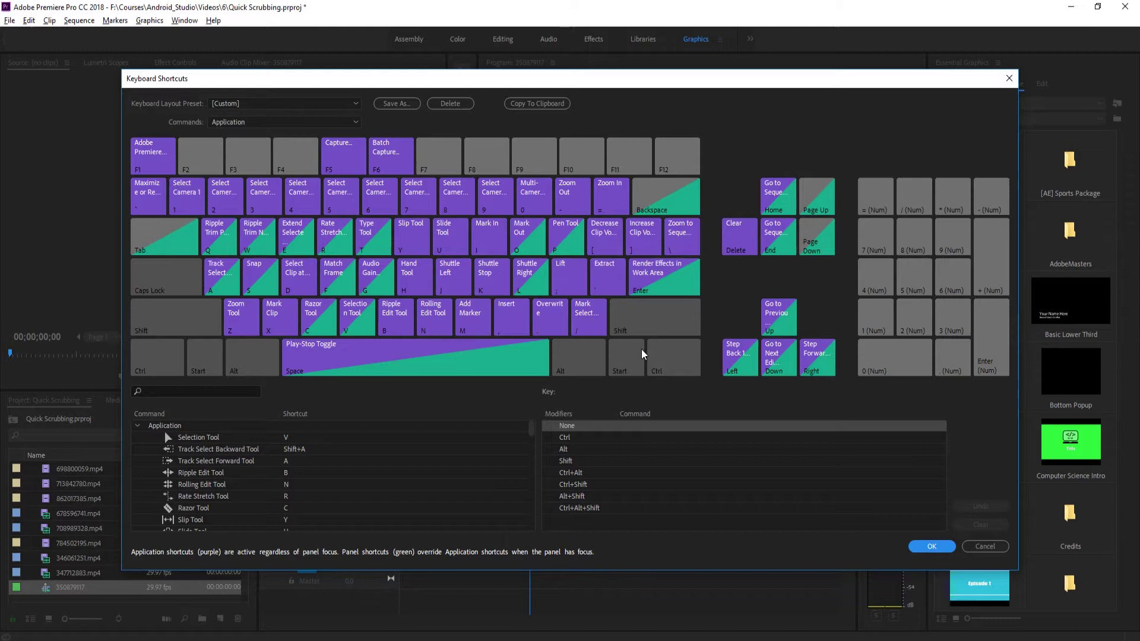
click(936, 546)
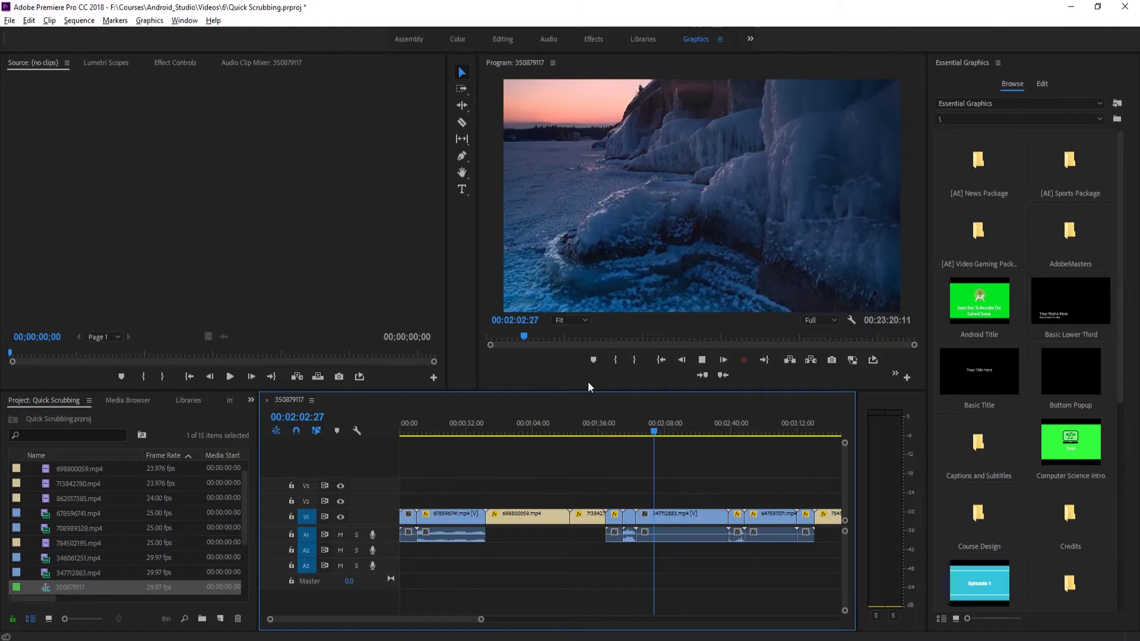
Shuttle the sequence backward from the icy rocks clip and stop on the clip of the man with the phone.
key(j)
key(k)
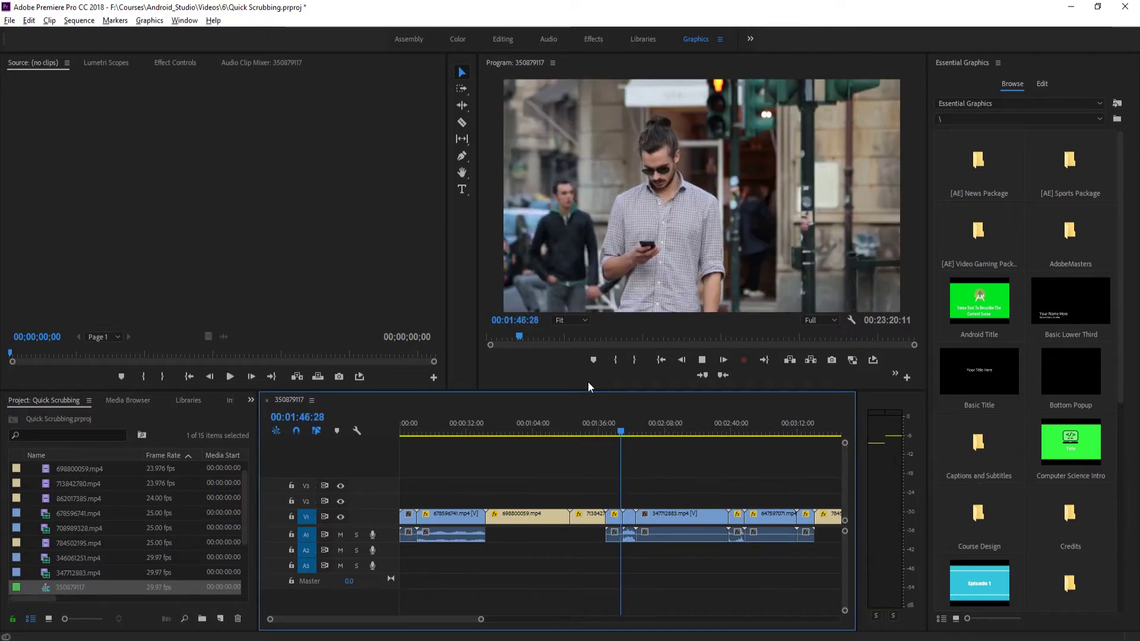
key(k)
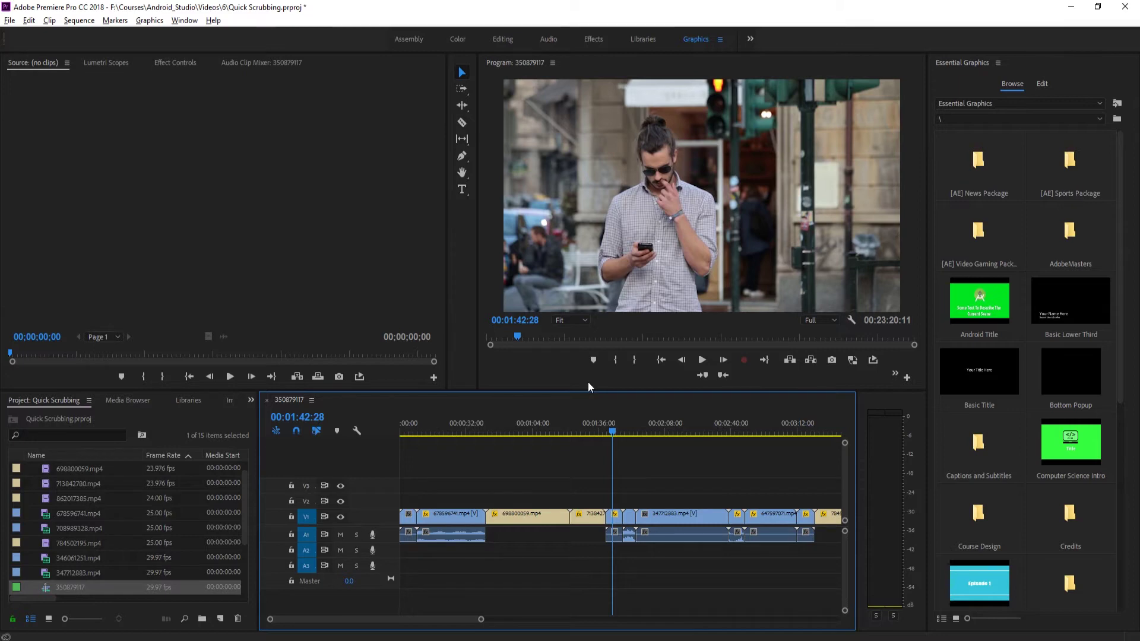
Shuttle forward at increased speed from the man-with-phone clip and stop at the end of the sunset coast clip.
key(l)
key(l)
key(l)
key(l)
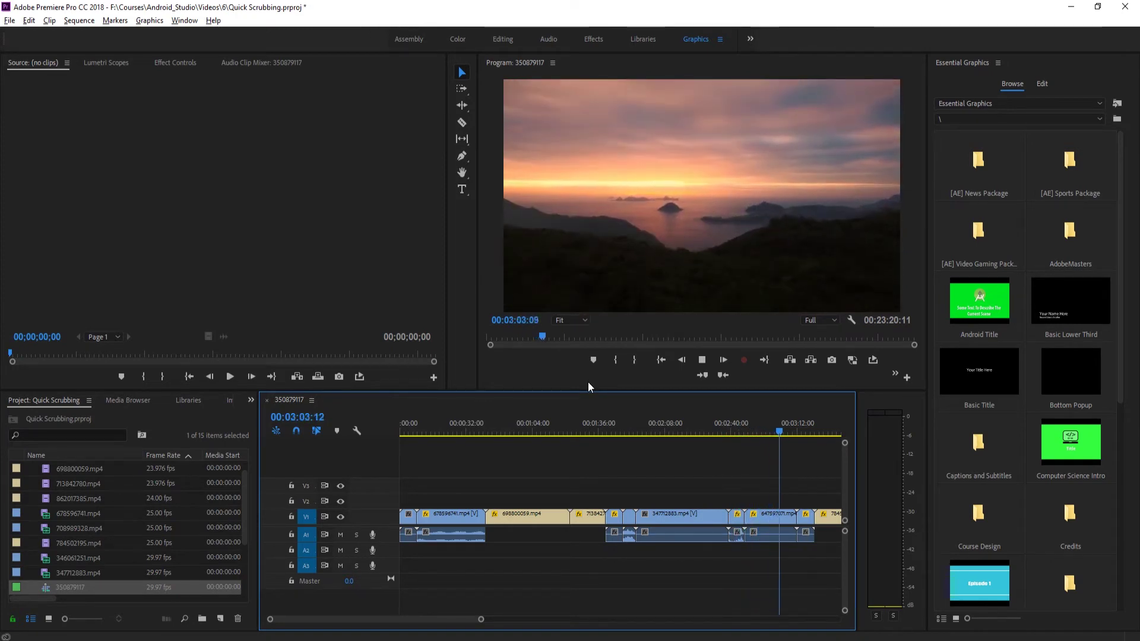
key(k)
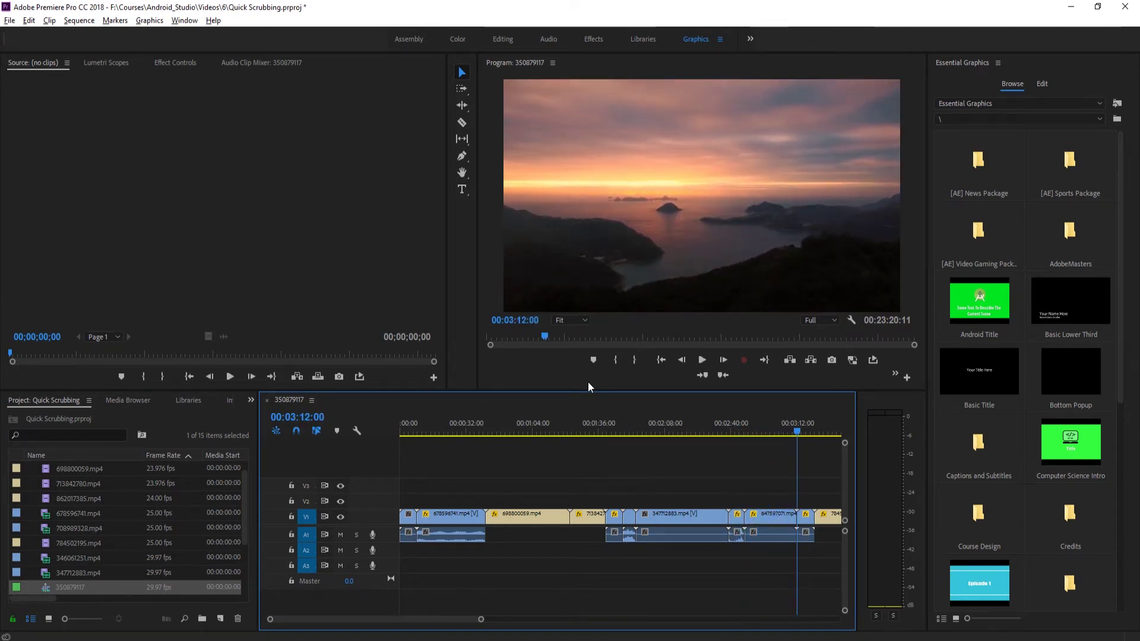
Shuttle forward and backward around the end of the sunset coast clip, and stop playback in the wind turbine clip.
key(l)
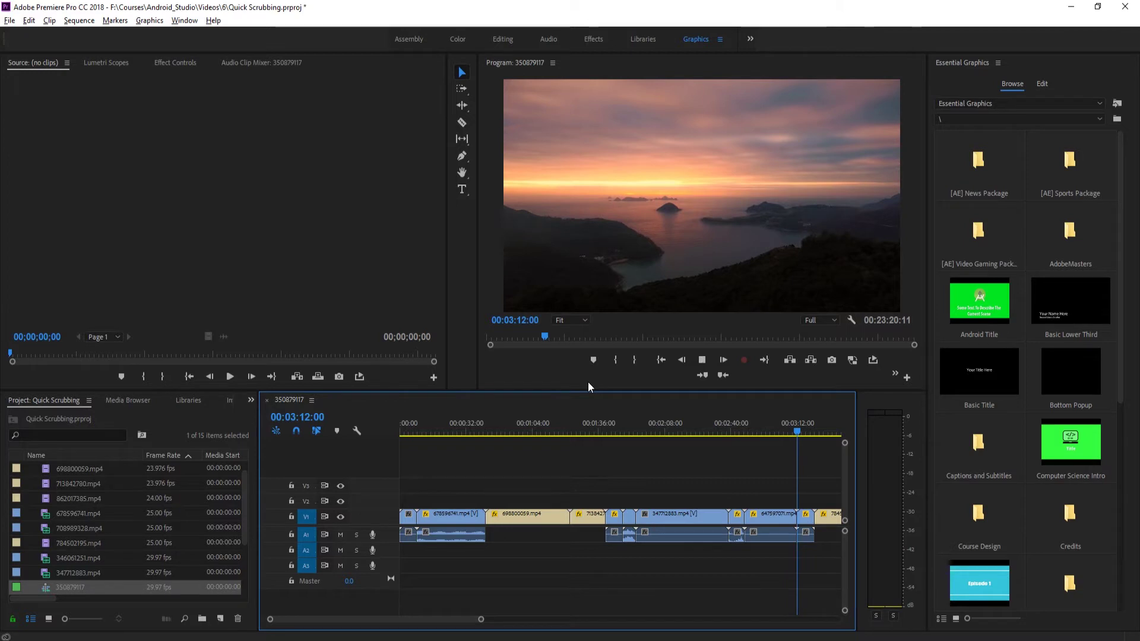
key(j)
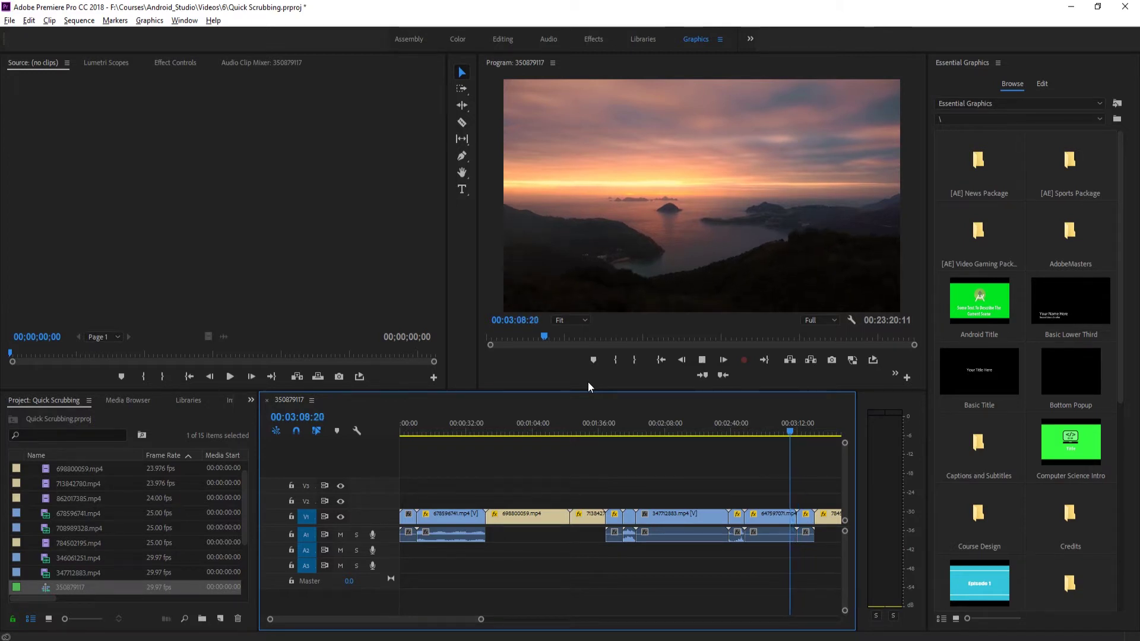
key(k)
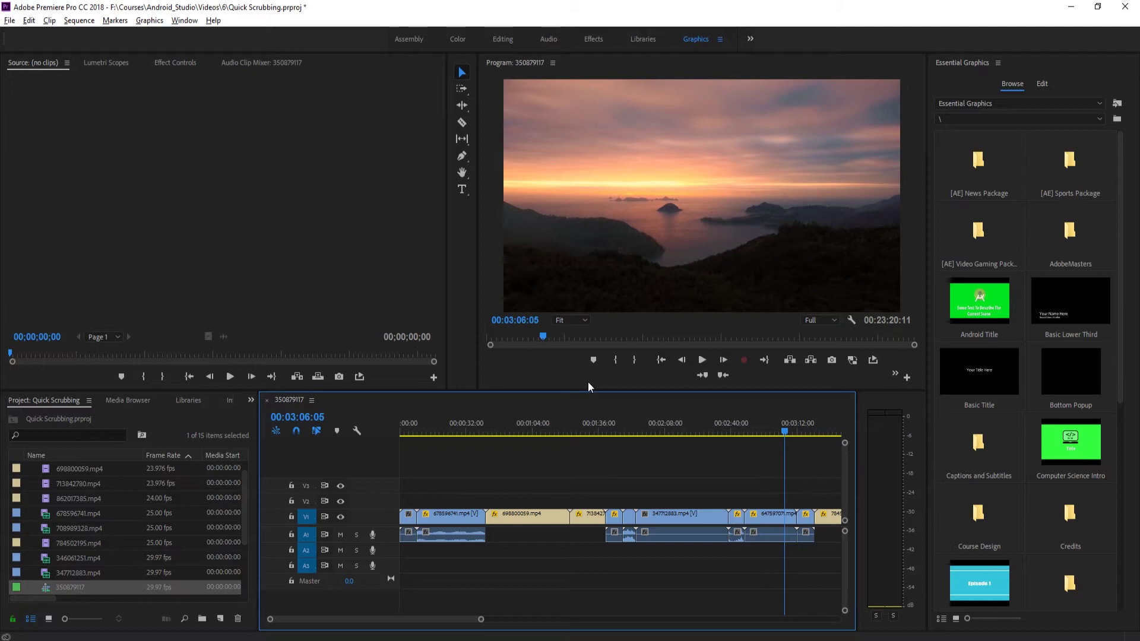
key(l)
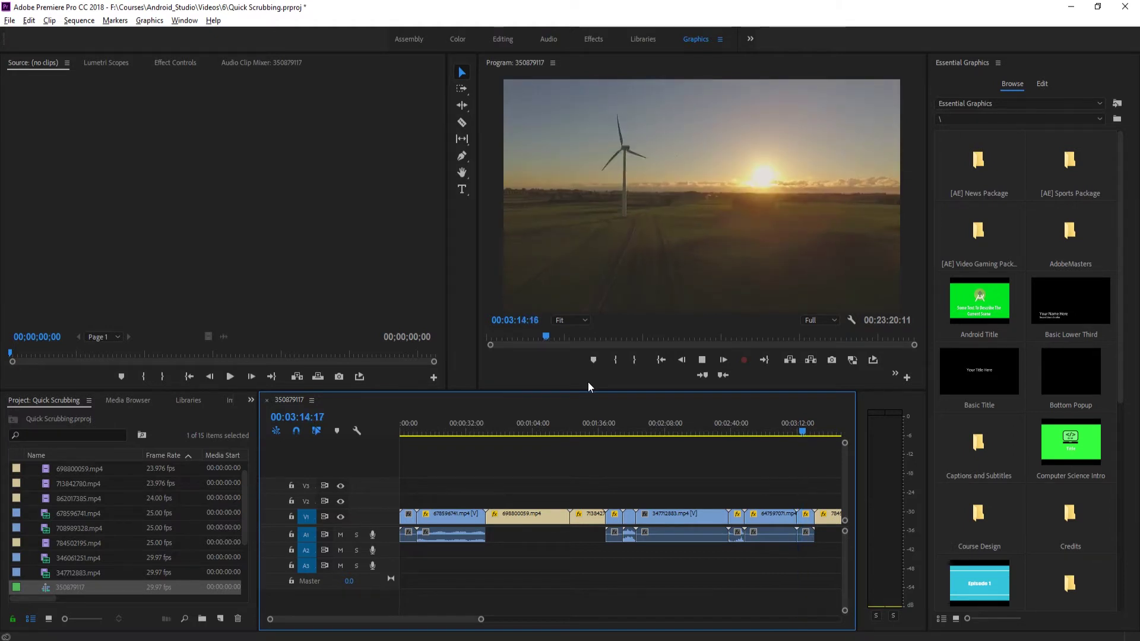
key(space)
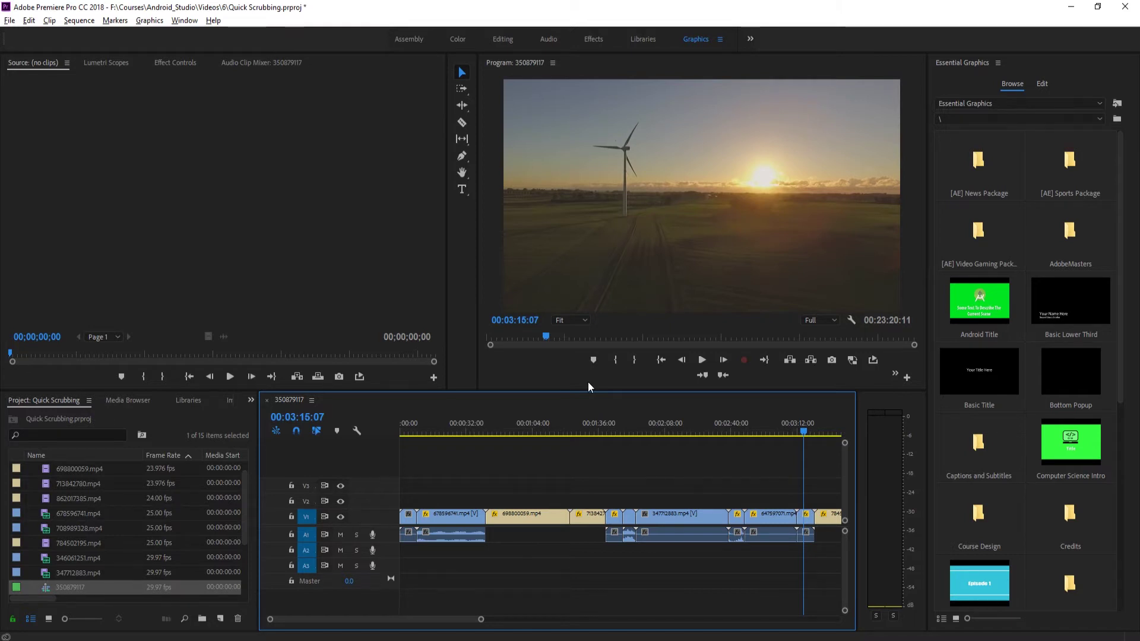
Play the wind turbine clip briefly, step backward frame by frame and stop playback.
key(space)
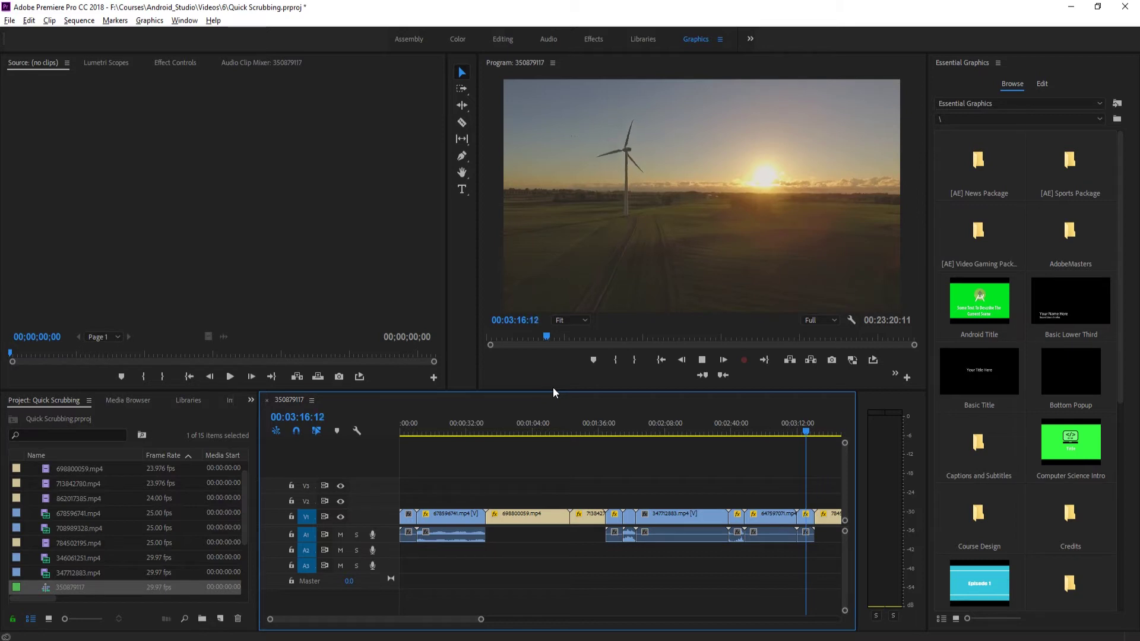
key(space)
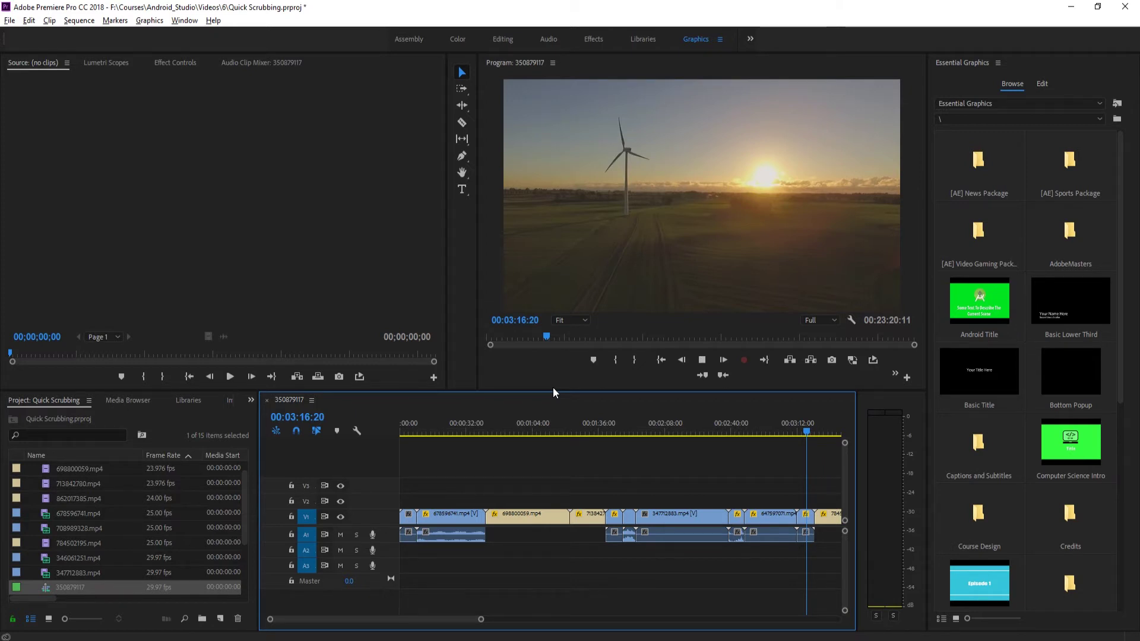
key(Left)
key(Left)
key(Left)
key(Left)
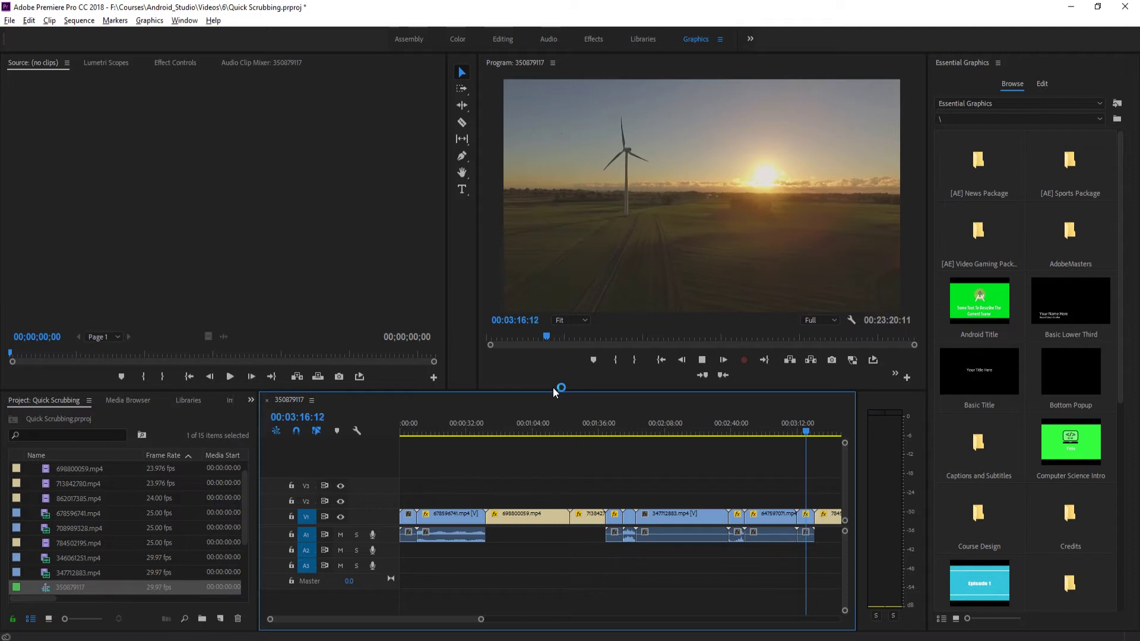
key(Left)
key(Left)
click(699, 361)
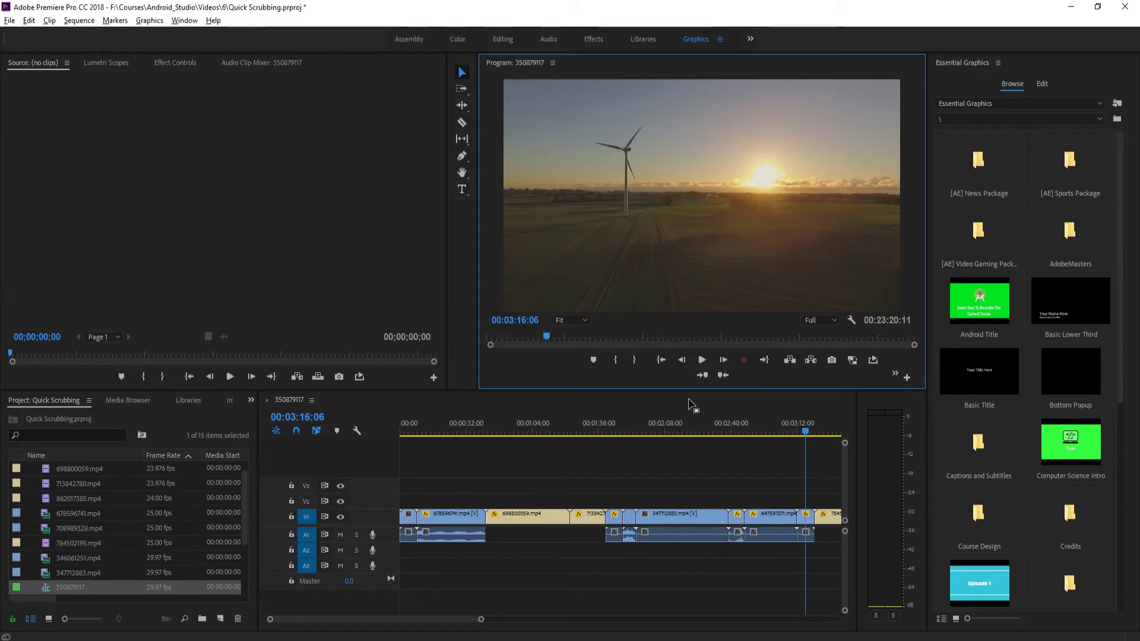
Play the sequence from about 00:00:08 through the beach clip and stop in the boat clip.
click(418, 424)
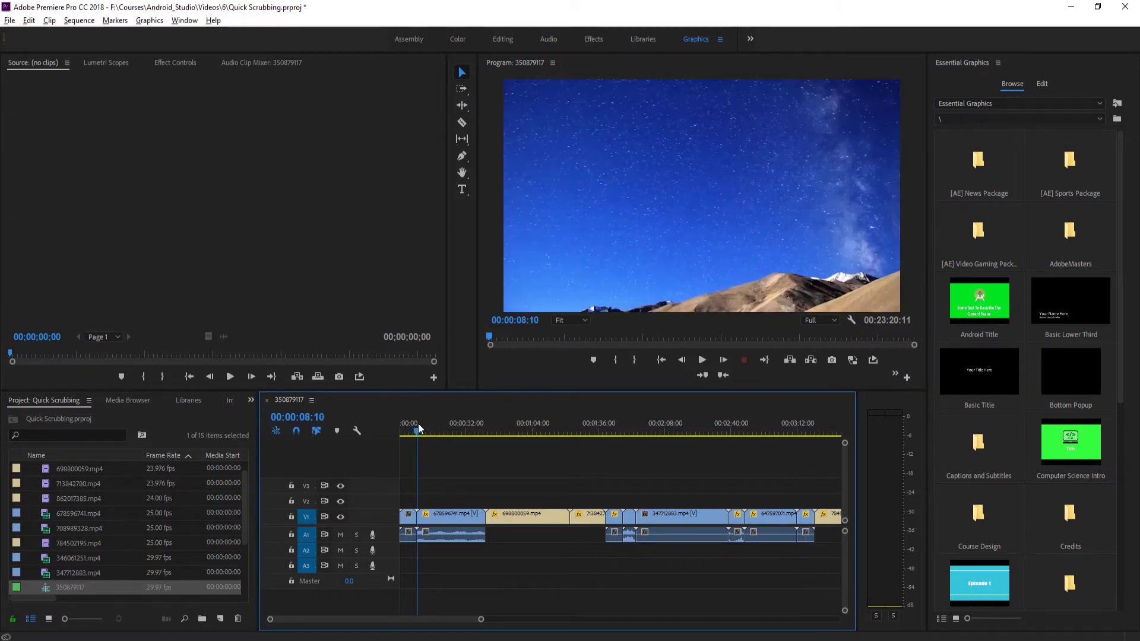
key(space)
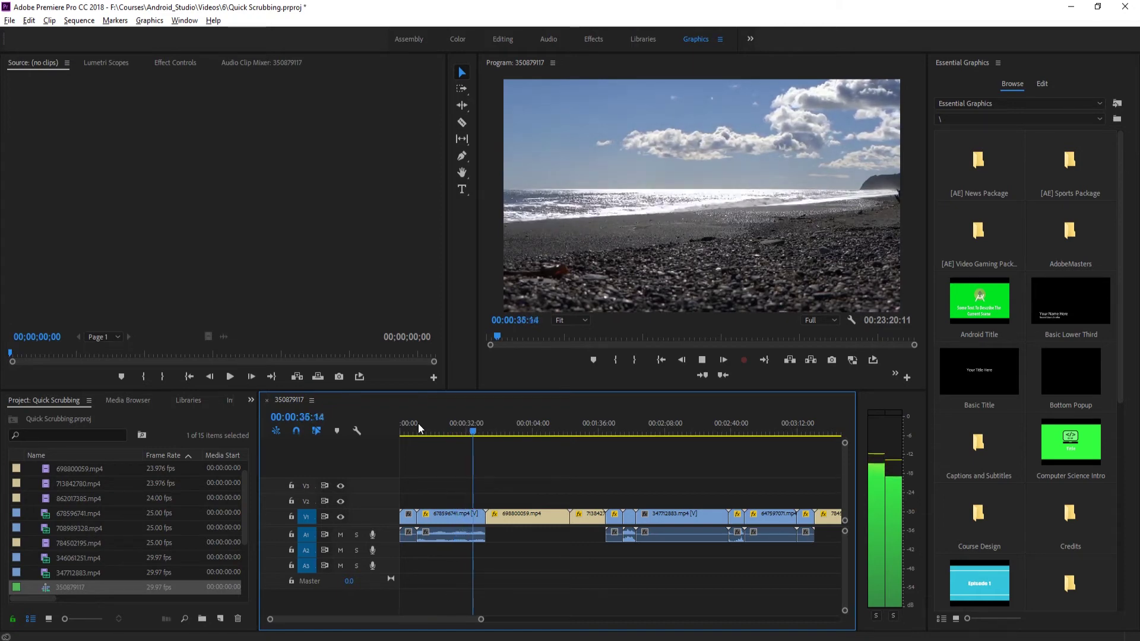
key(space)
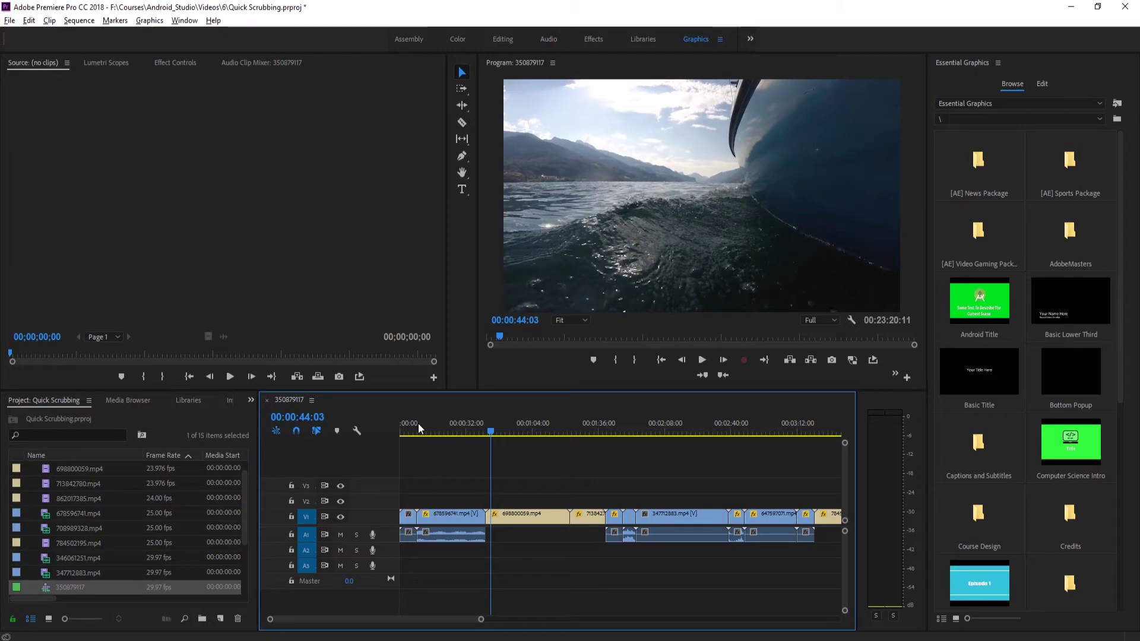
Shuttle repeatedly backward and forward across the cut between the beach and boat clips, stopping in the boat clip.
key(j)
key(j)
key(j)
key(l)
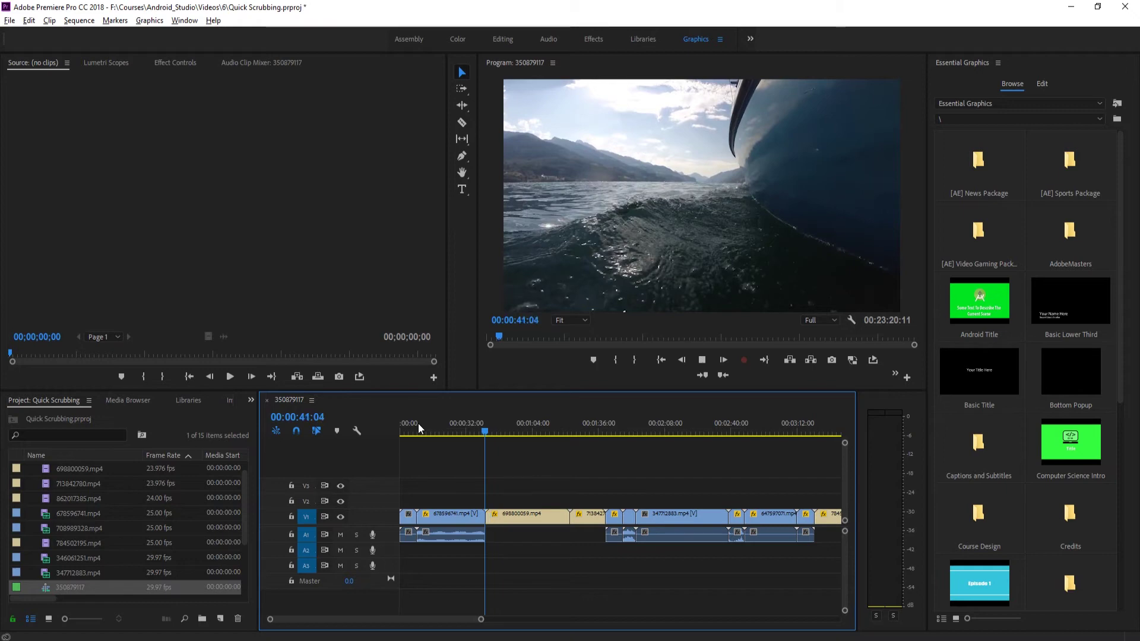
key(j)
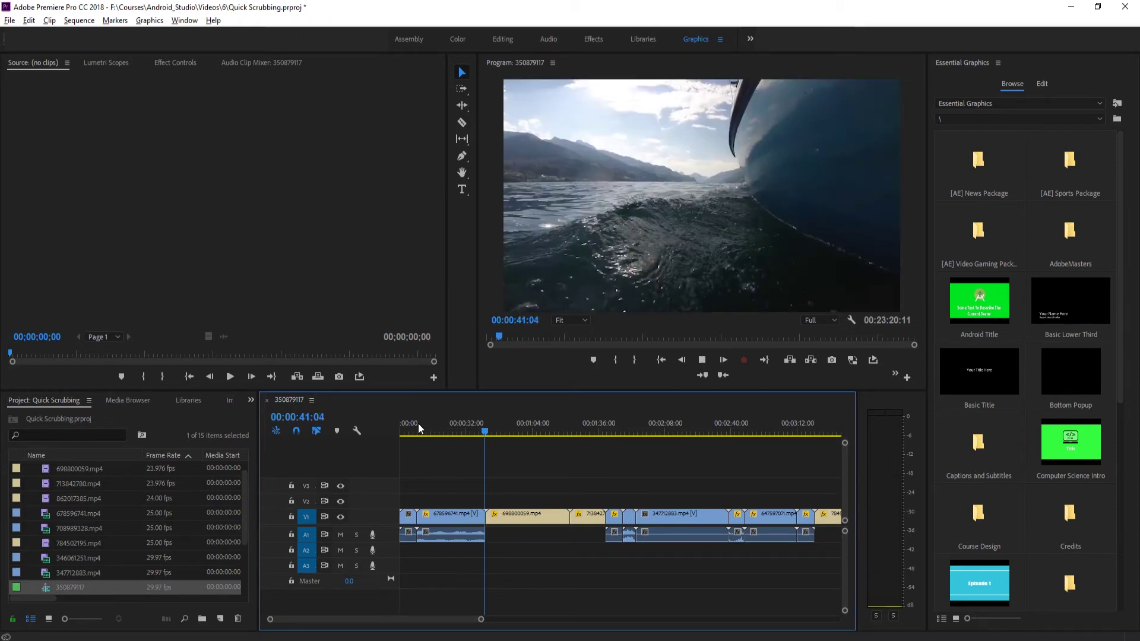
key(k)
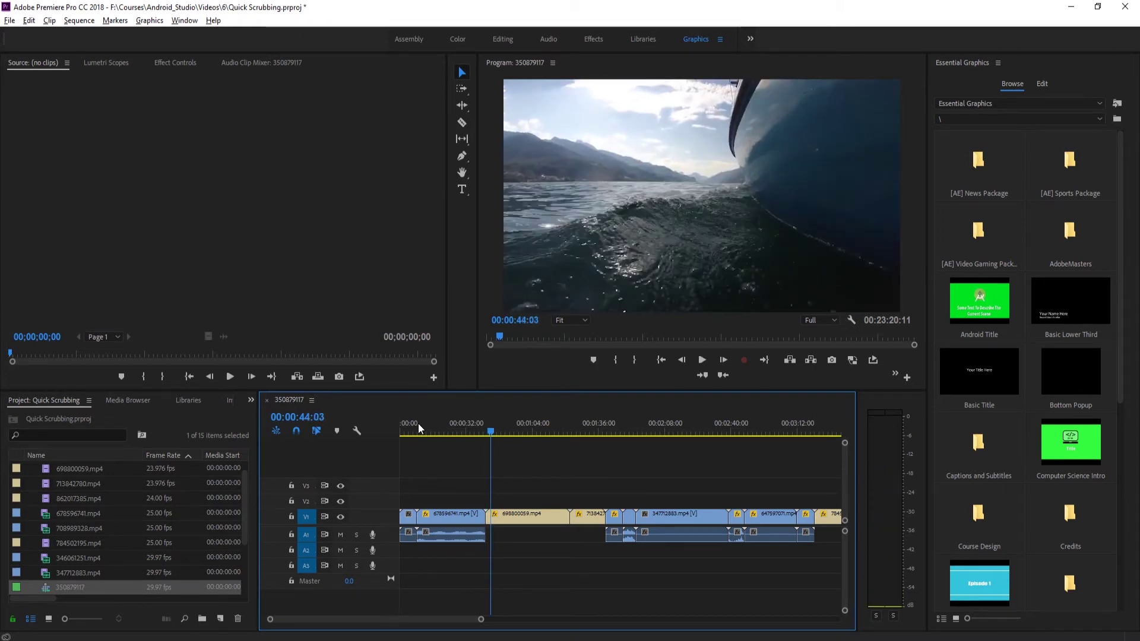
key(k)
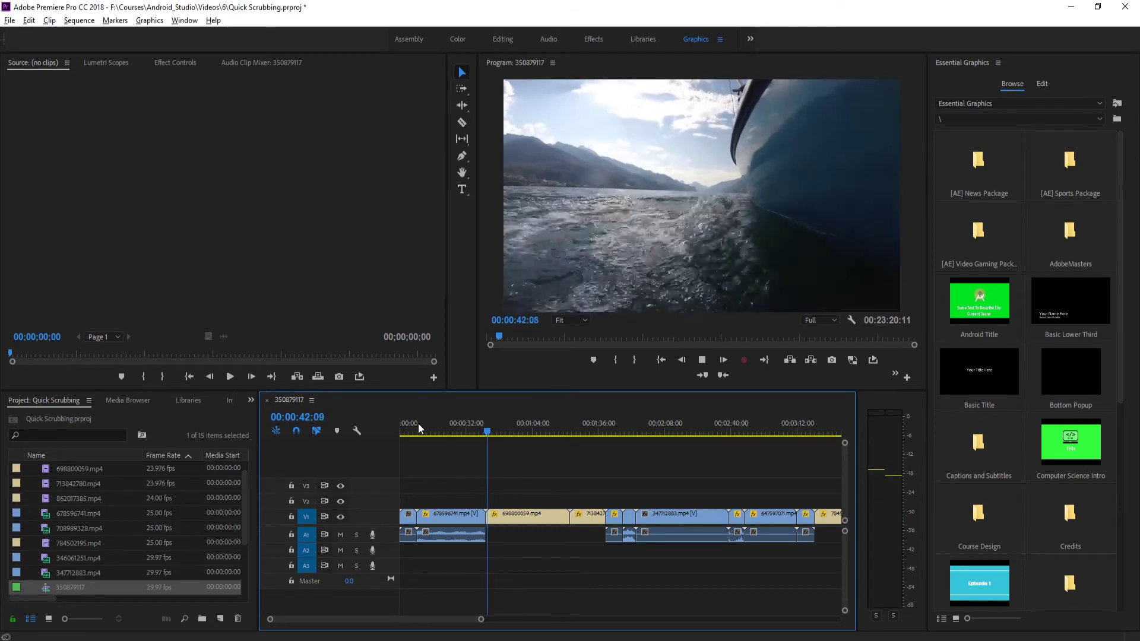
key(j)
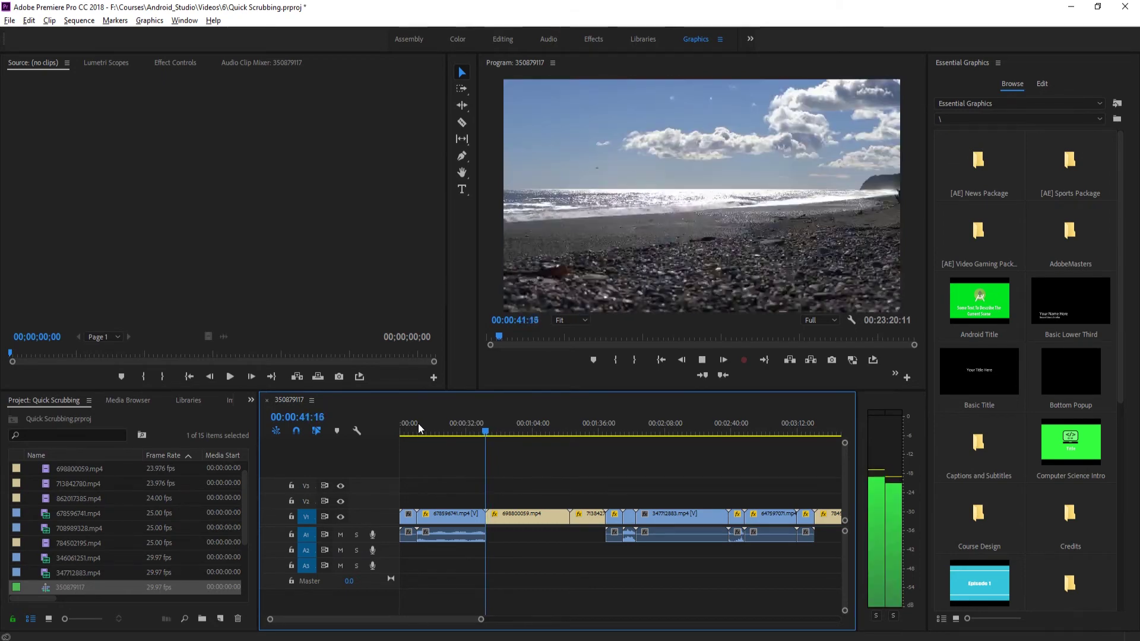
key(l)
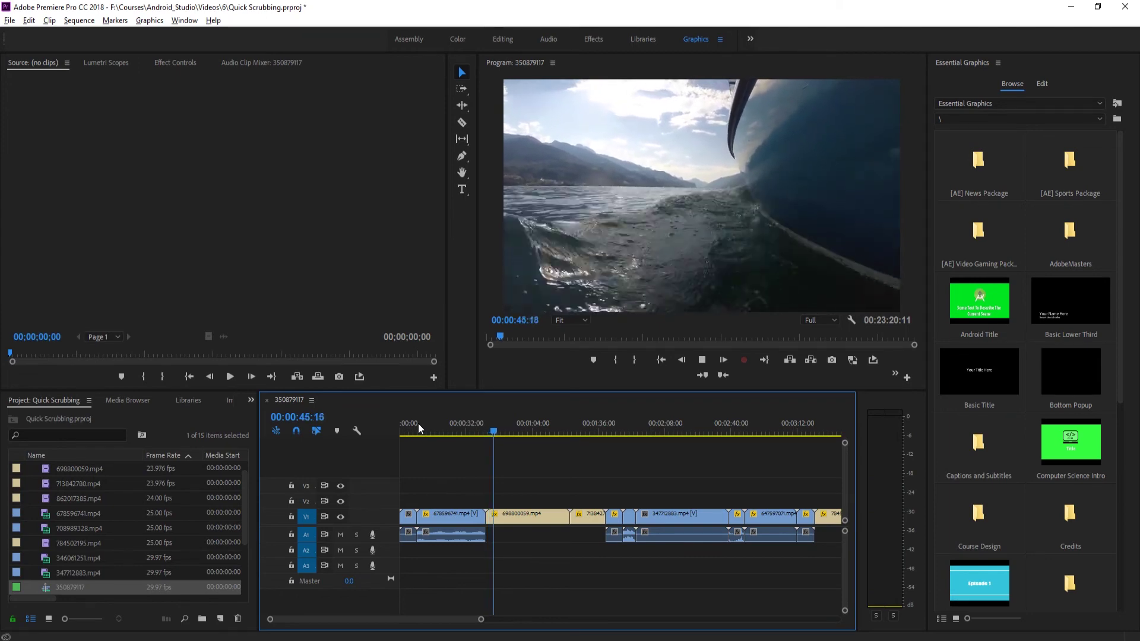
key(k)
key(j)
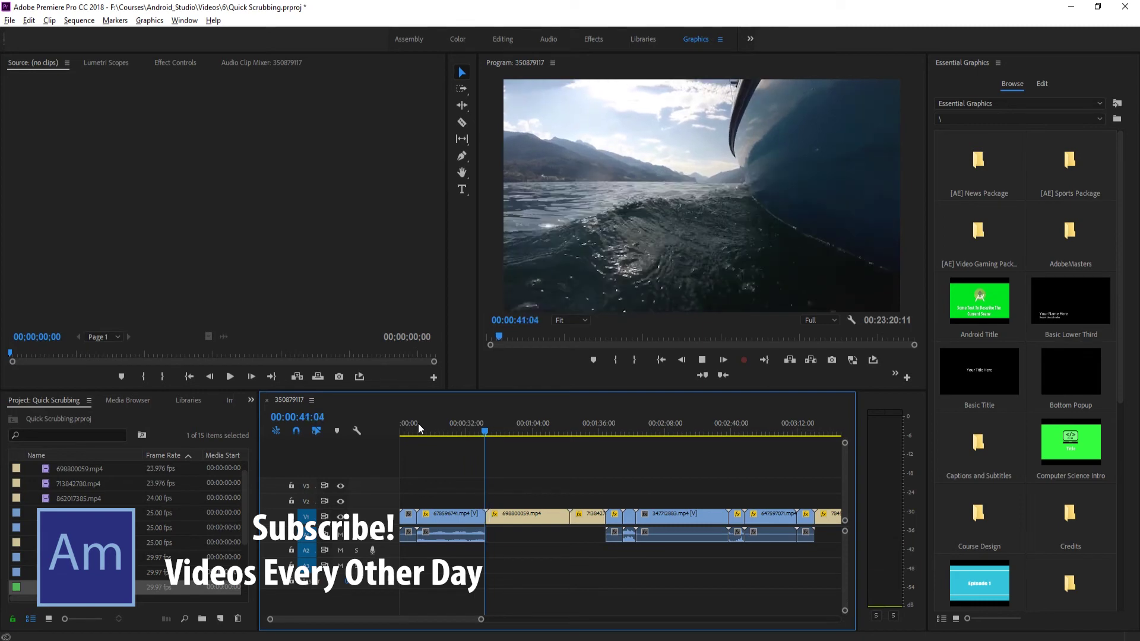
key(l)
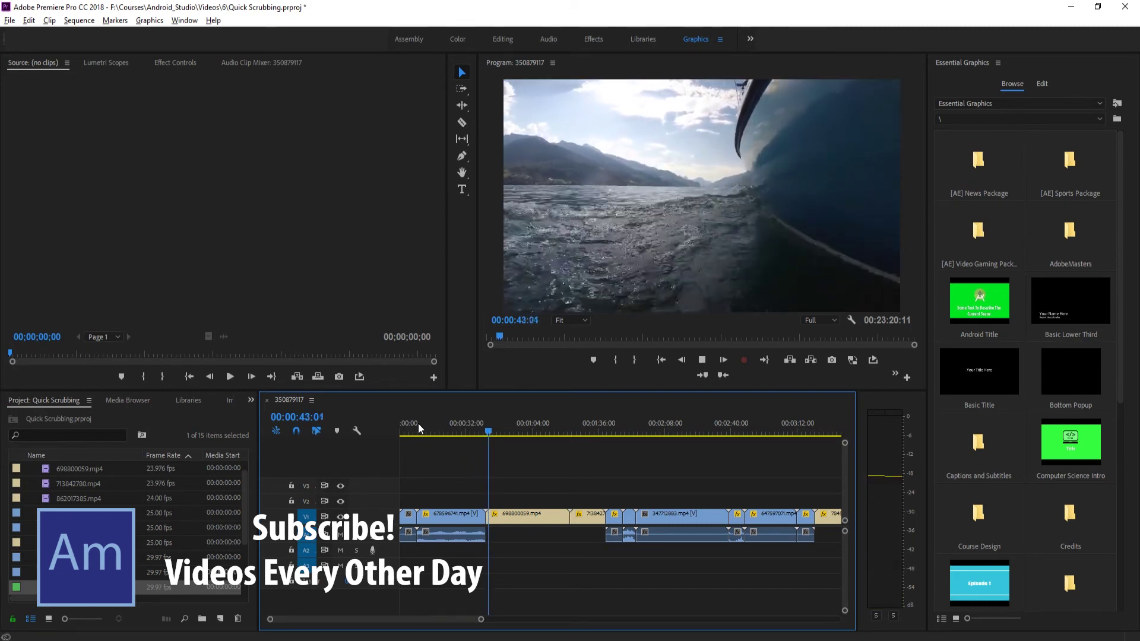
key(k)
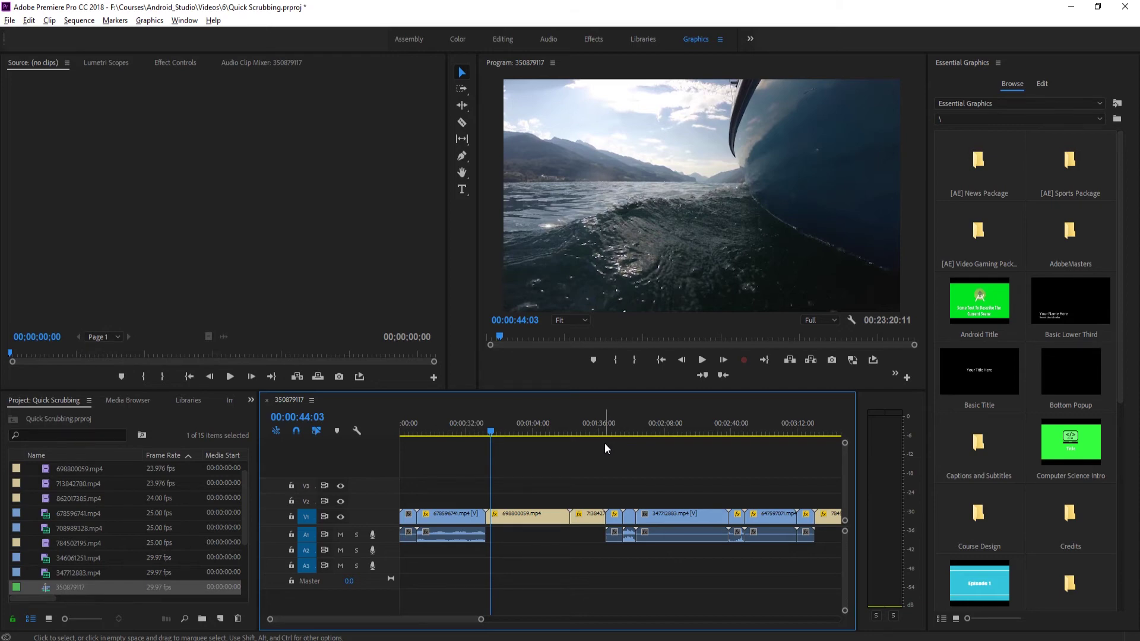
Turn off Maintain pitch while shuttling in the Audio preferences.
click(26, 22)
mouse_move(49, 383)
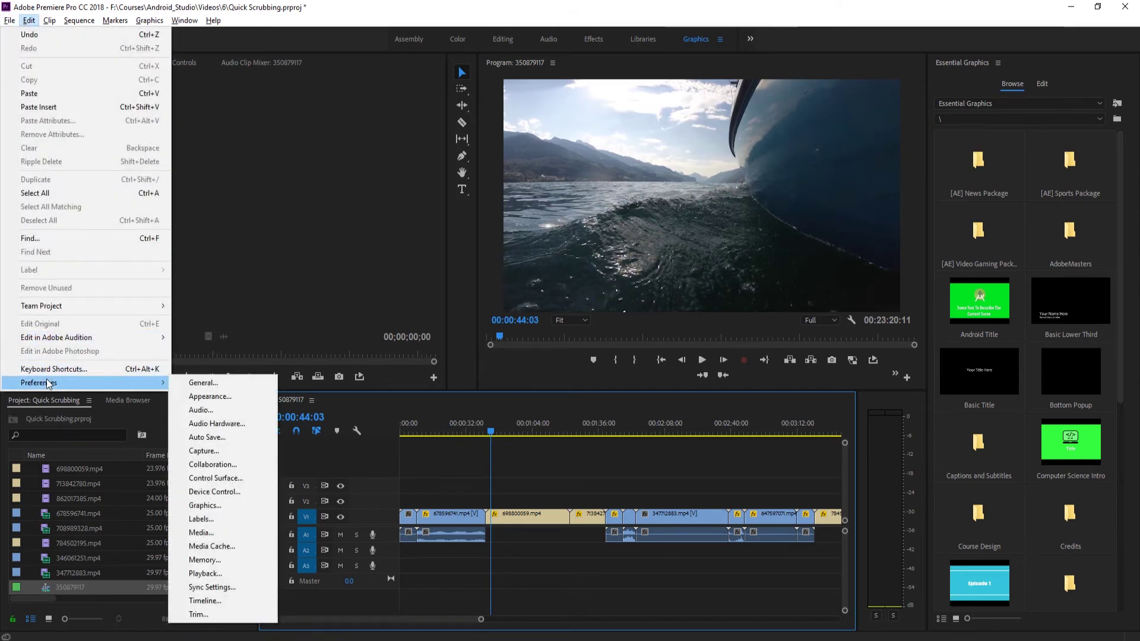
click(220, 409)
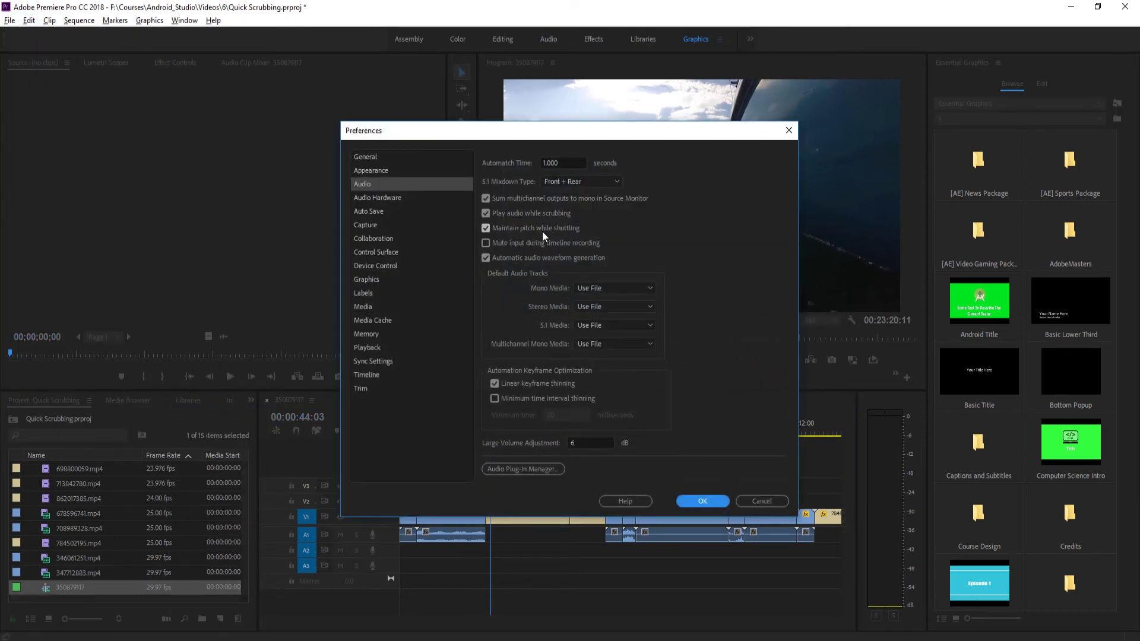
click(485, 228)
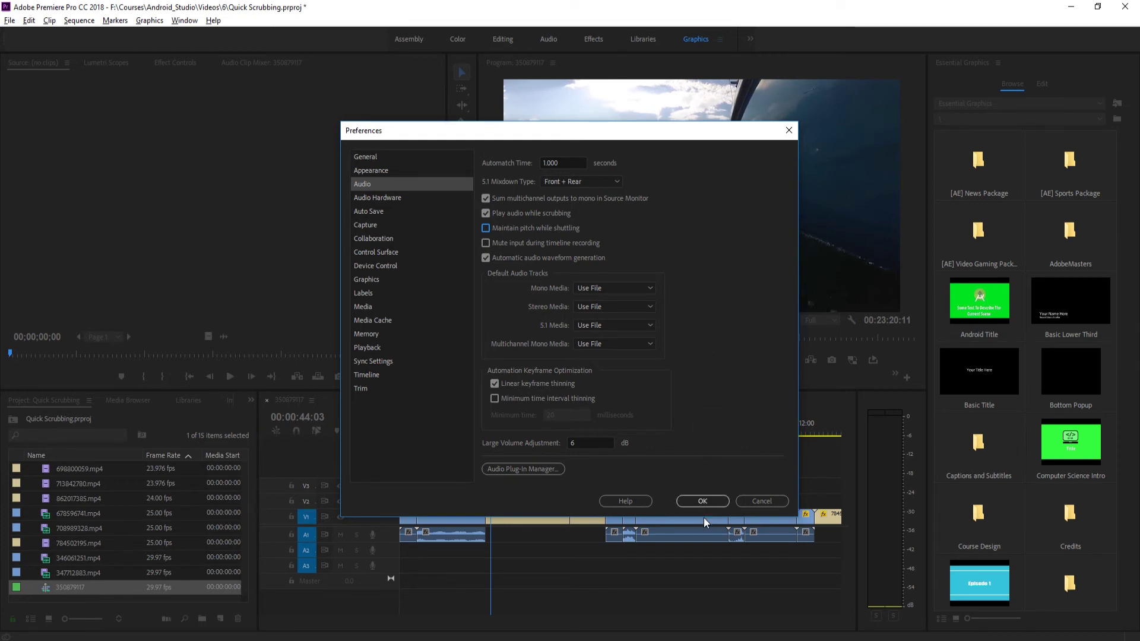
click(693, 505)
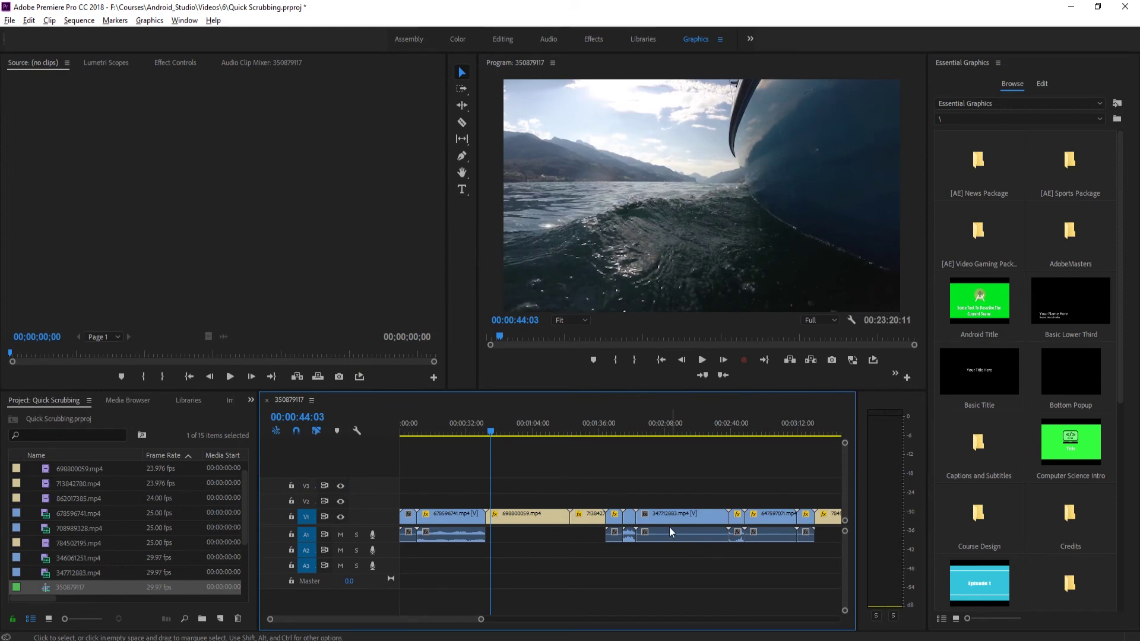
Place the playhead at the start of the race track clip, shuttle through its audio and stop in the icy rocks clip.
click(621, 420)
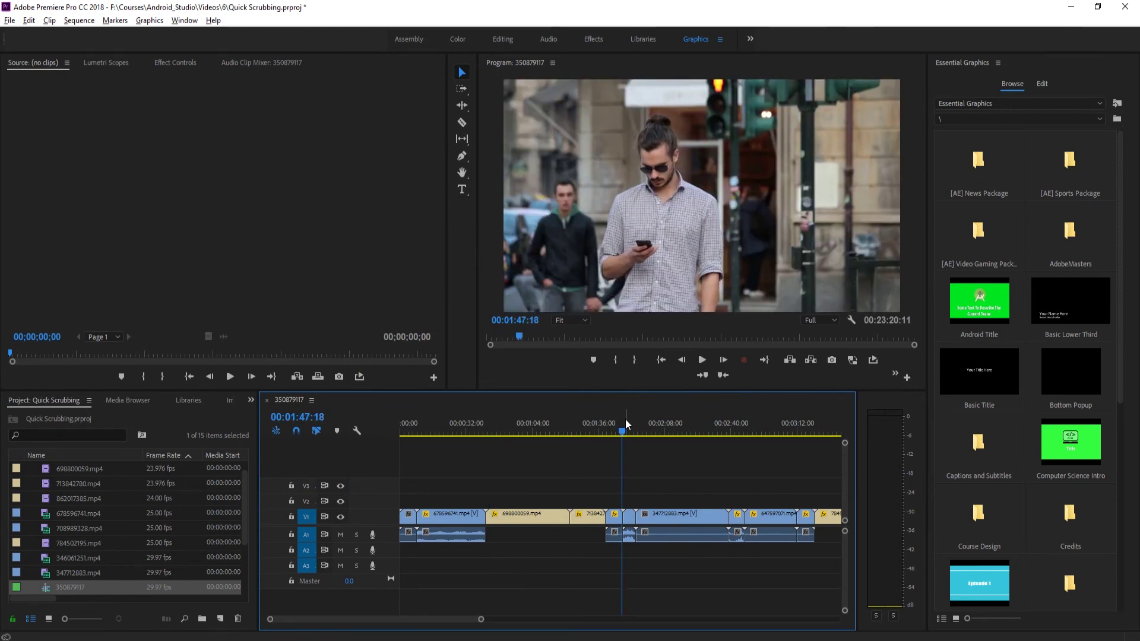
click(627, 419)
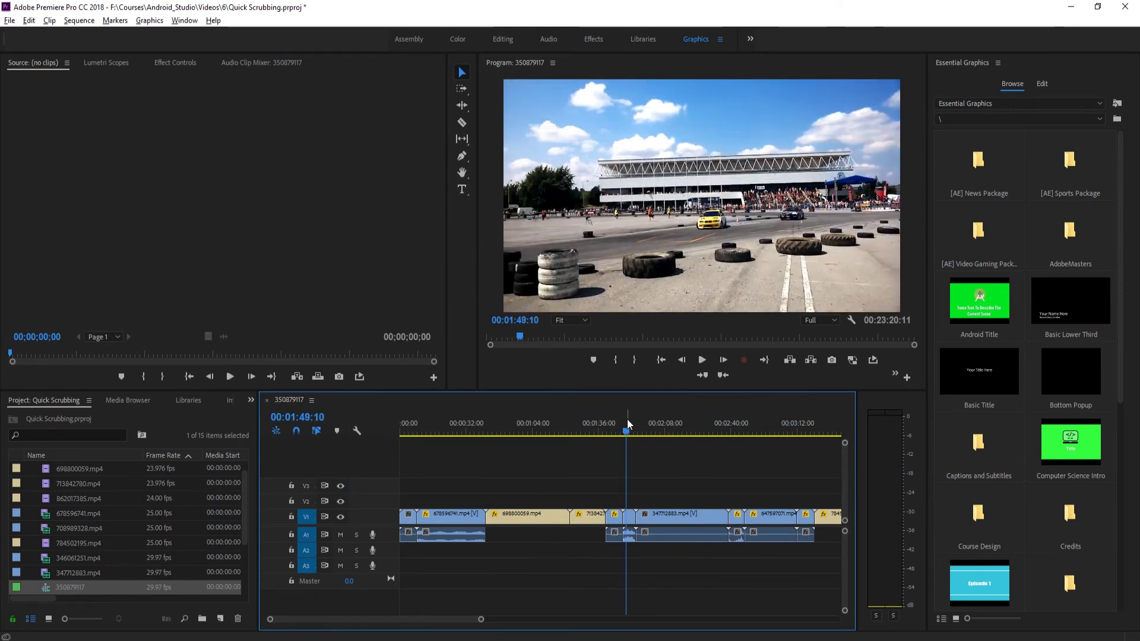
key(j)
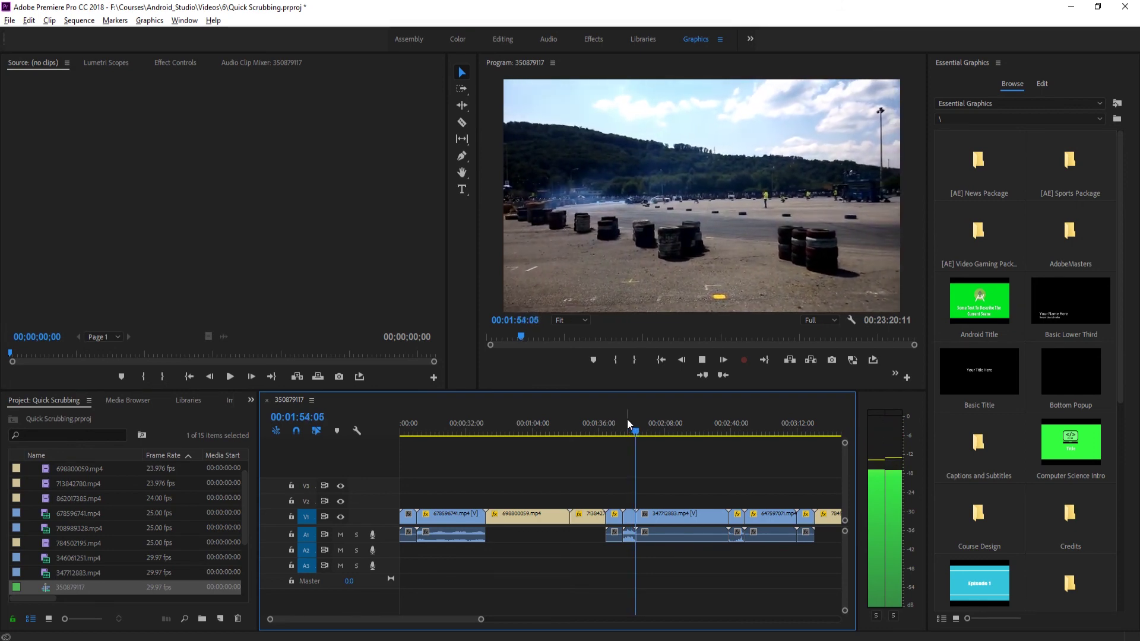
key(space)
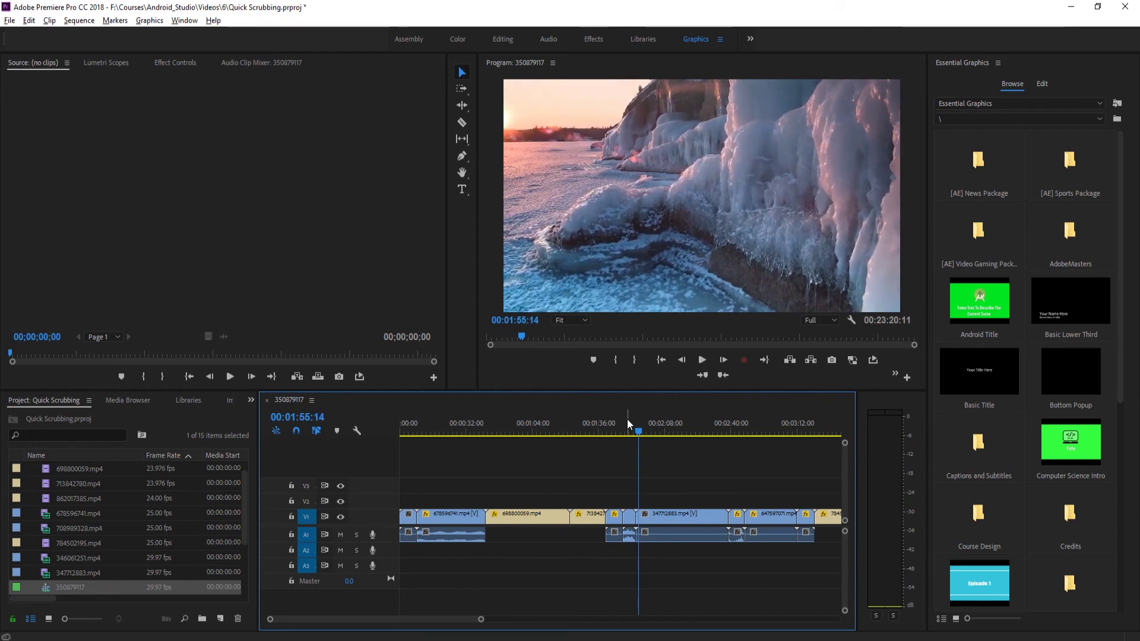